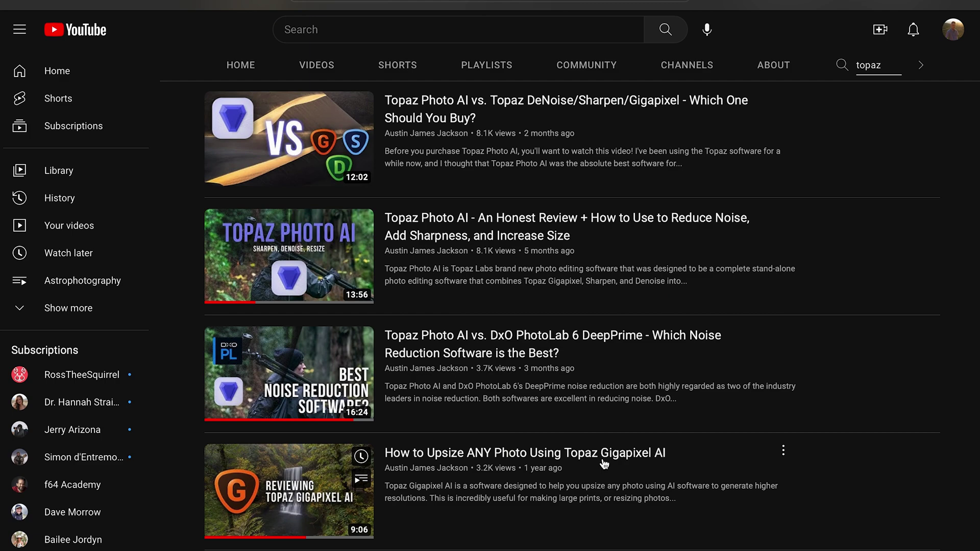
# Step: Scroll the 'topaz'-filtered Videos tab down to the DeNoise review and Gigapixel-vs-ON1 videos
pyautogui.scroll(-4, 604, 463)
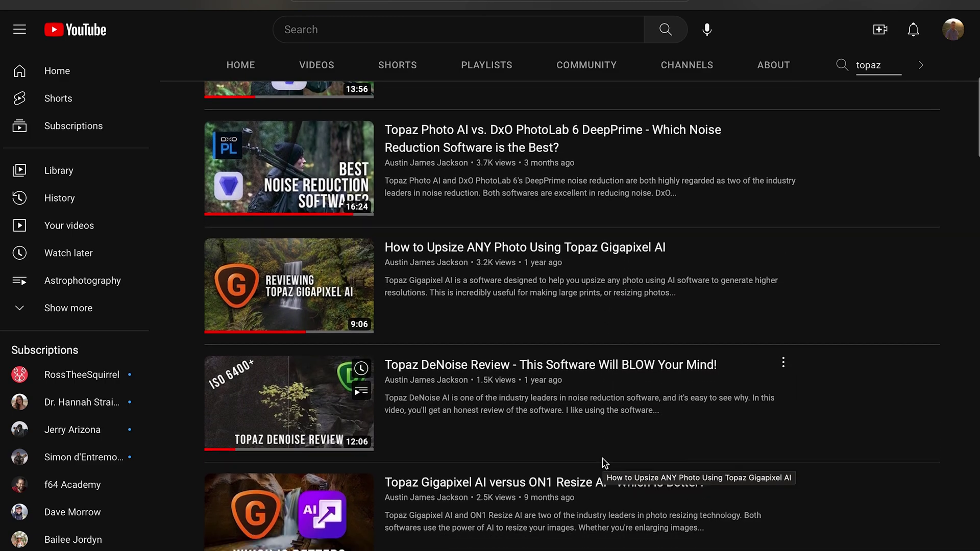
pyautogui.scroll(-6, 604, 463)
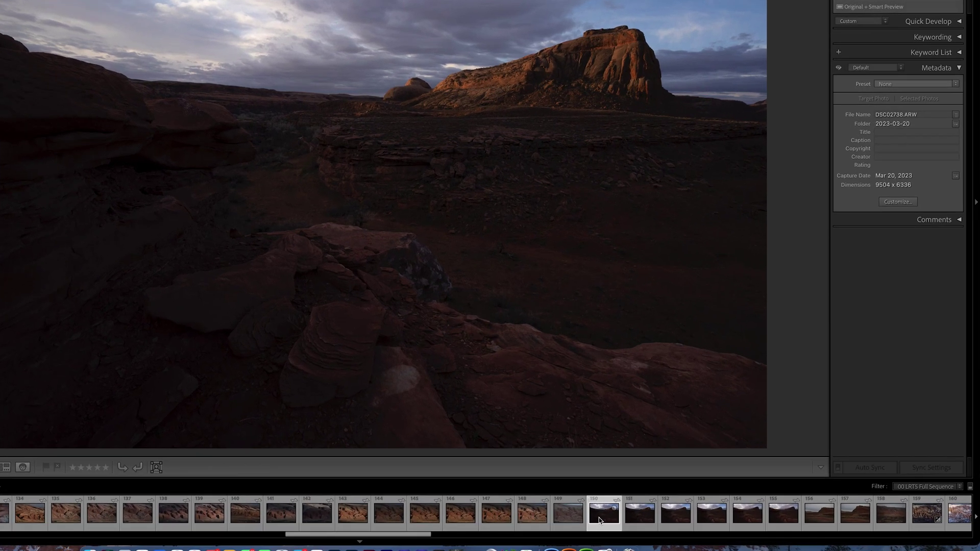
pyautogui.rightClick(679, 511)
pyautogui.moveTo(688, 369)
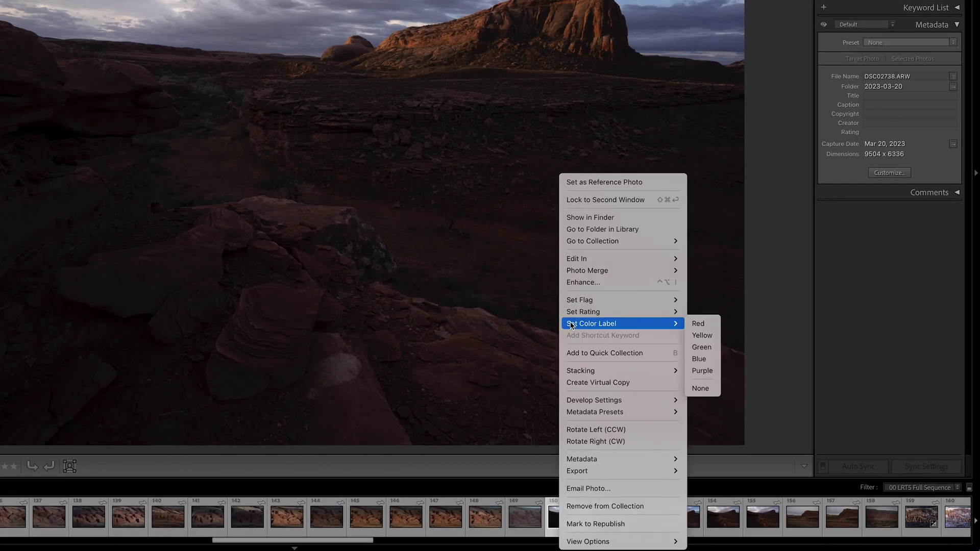
pyautogui.moveTo(578, 258)
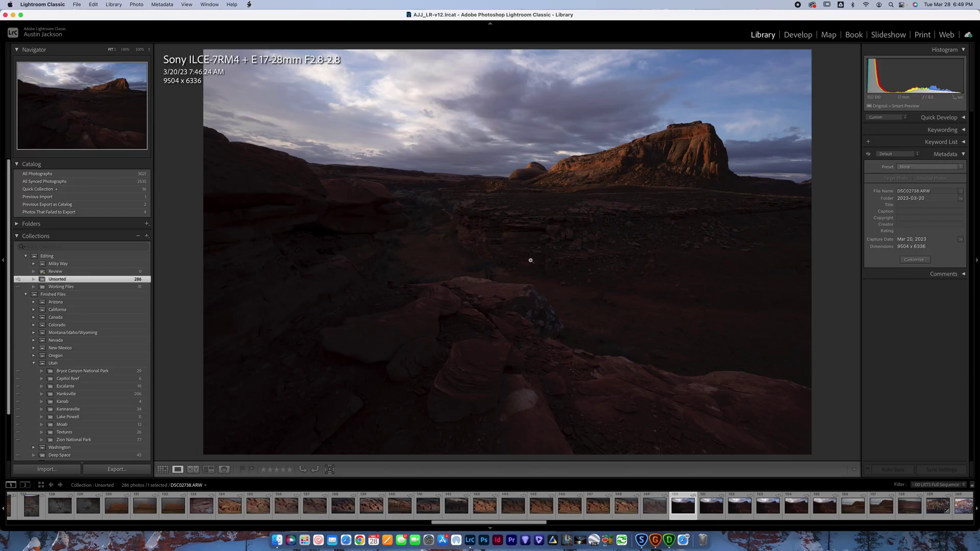
# Step: Switch to the cliff photo DSC02786-Edit.tif in Sharpen AI and fit it with Zoom to Fit
pyautogui.click(644, 545)
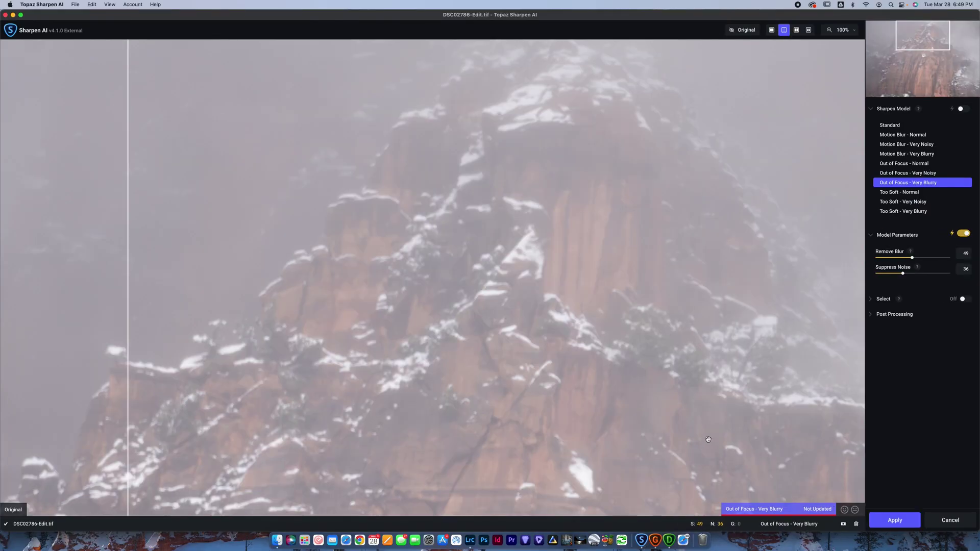
pyautogui.moveTo(707, 439); pyautogui.dragTo(650, 374)
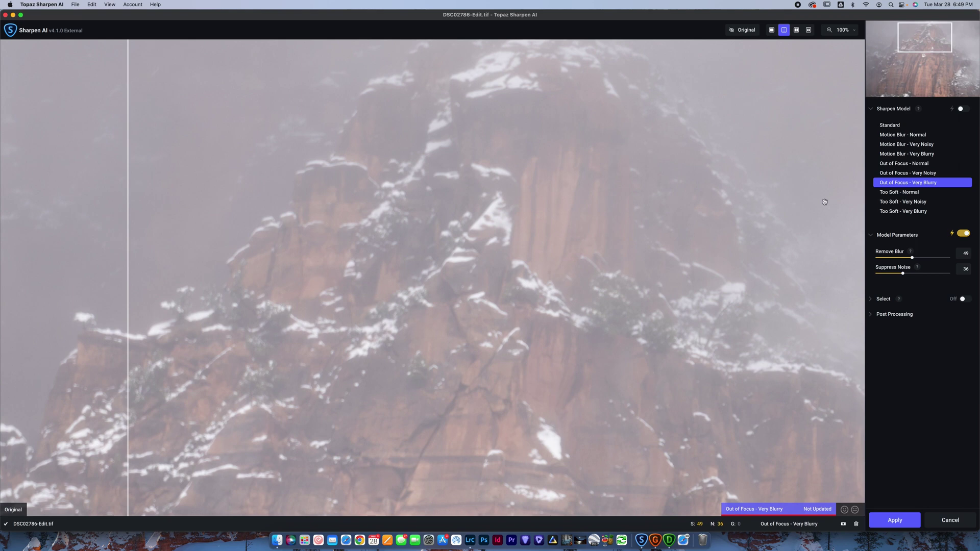
pyautogui.click(854, 31)
pyautogui.click(847, 56)
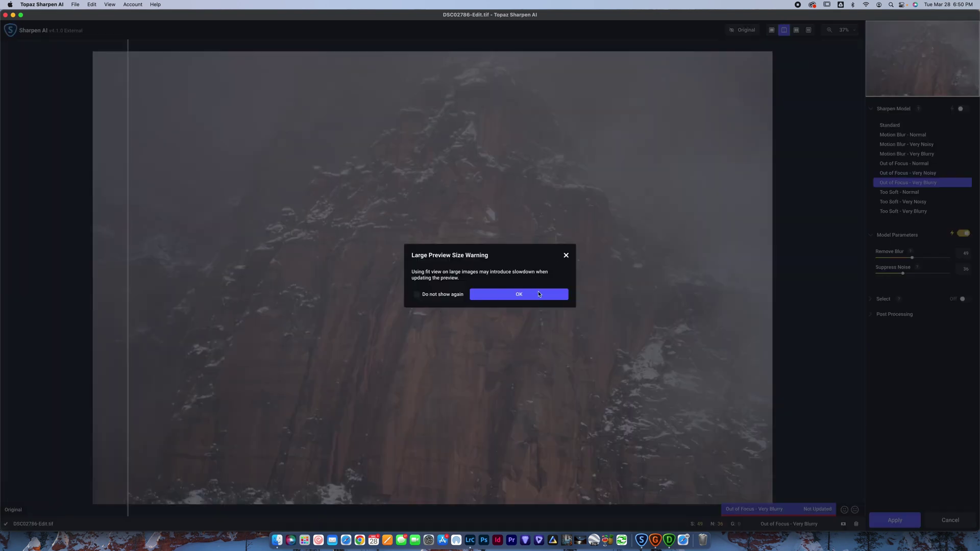
pyautogui.click(538, 293)
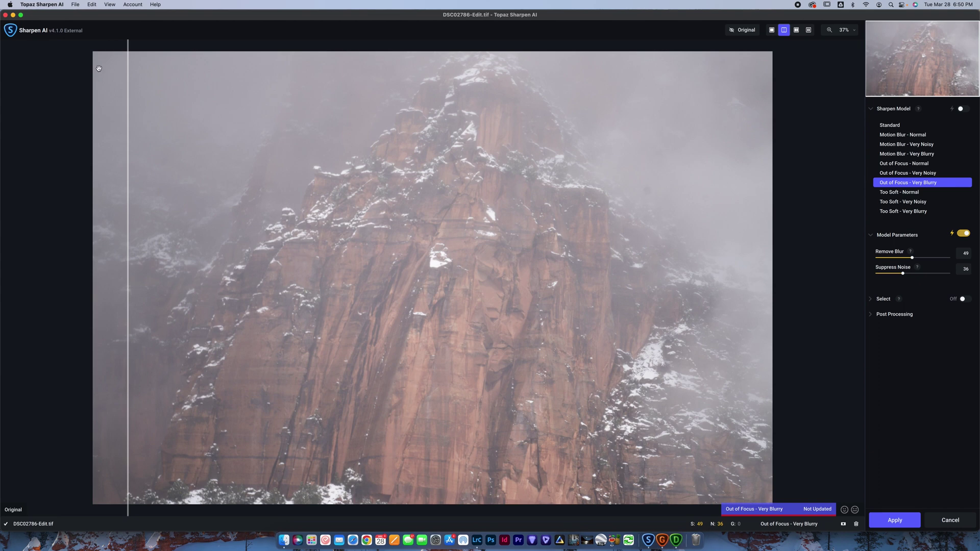
pyautogui.click(855, 32)
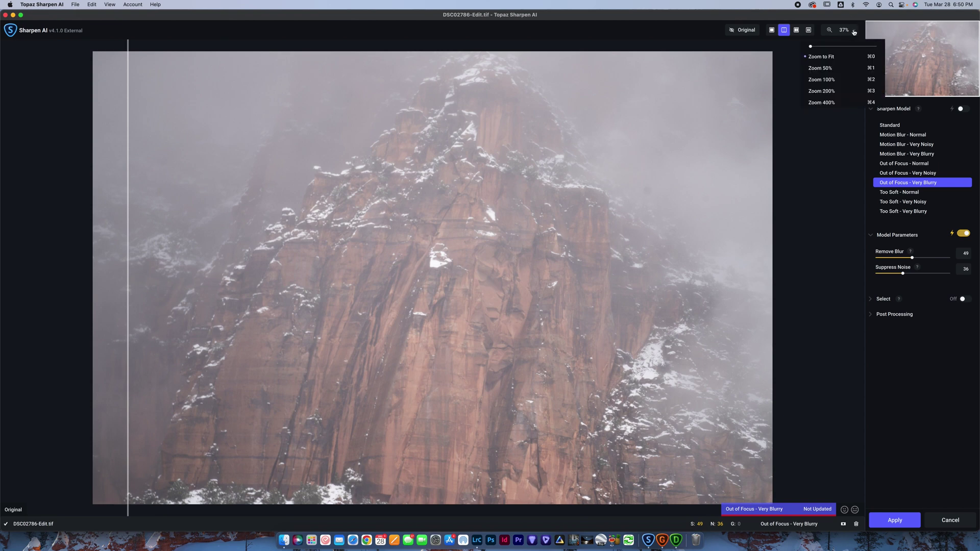
# Step: Magnify the rock face to 200%, pan across it, and toggle automatic model selection
pyautogui.click(837, 91)
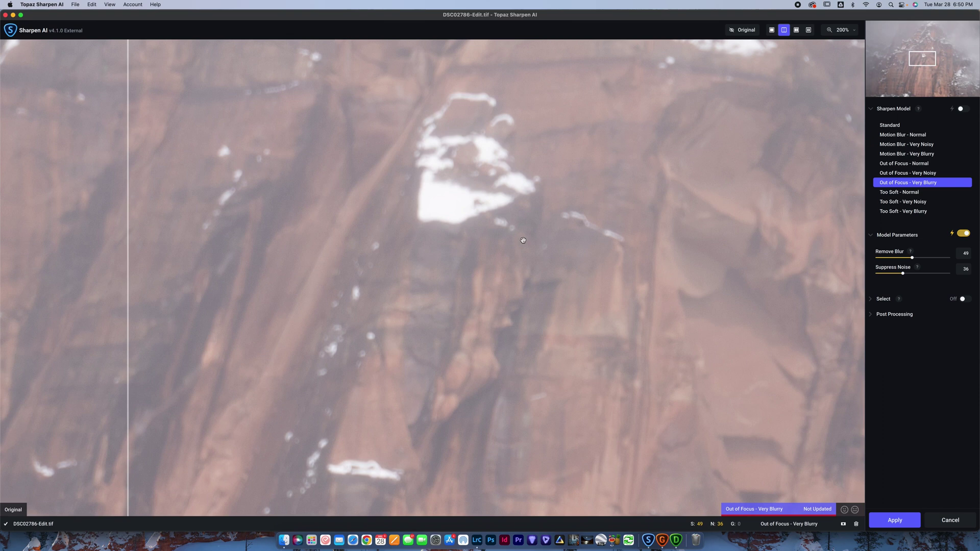
pyautogui.moveTo(516, 239); pyautogui.dragTo(479, 199)
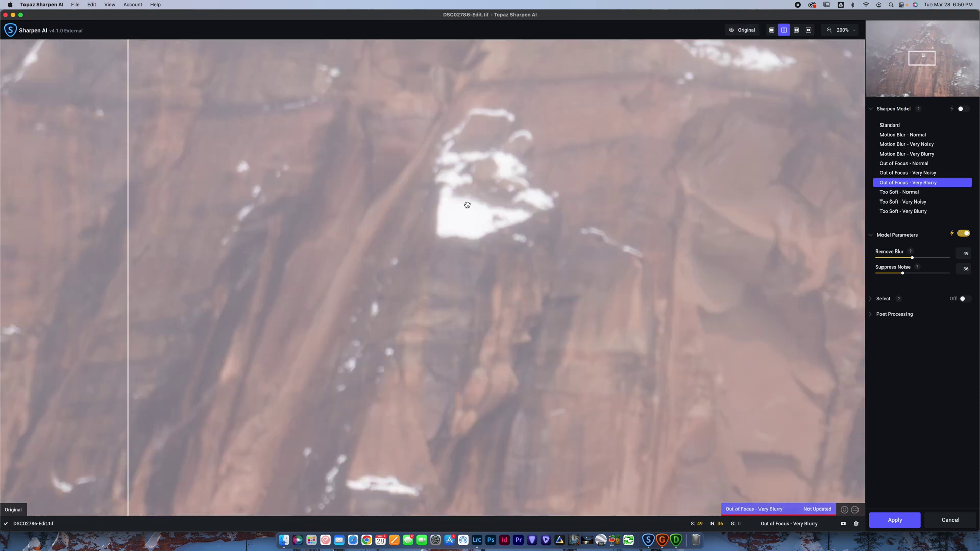
pyautogui.click(903, 135)
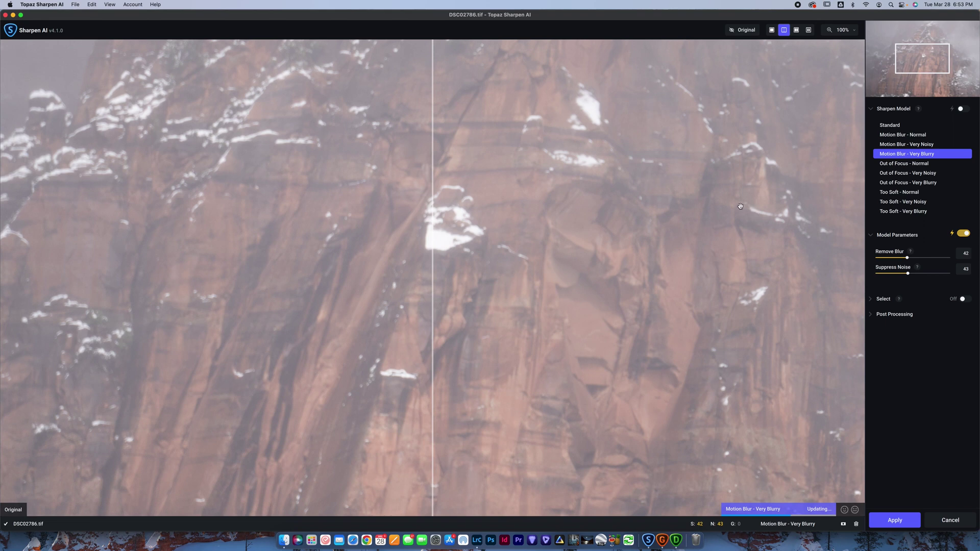
# Step: Try Motion Blur - Normal, then settle on Out of Focus - Very Blurry (Remove Blur 47, Suppress Noise 44)
pyautogui.click(912, 136)
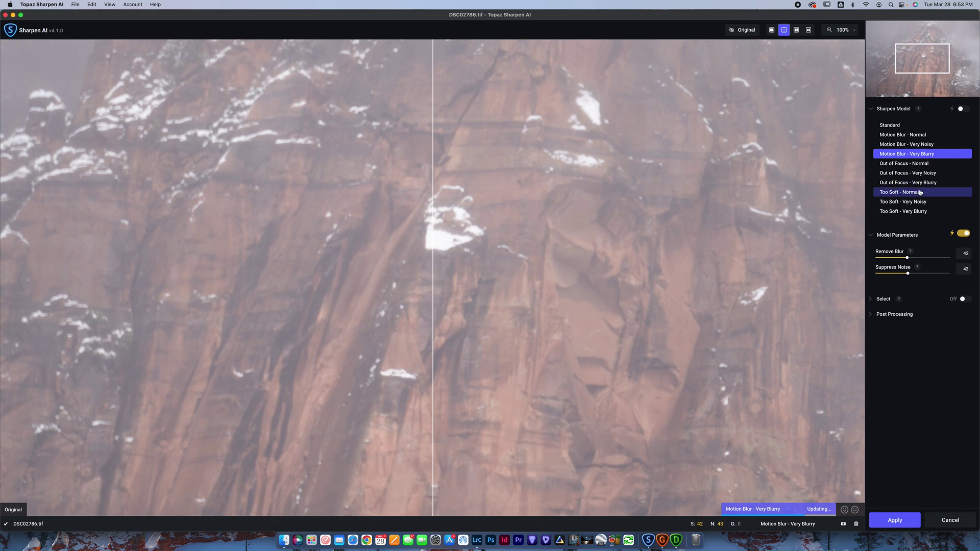
pyautogui.click(961, 110)
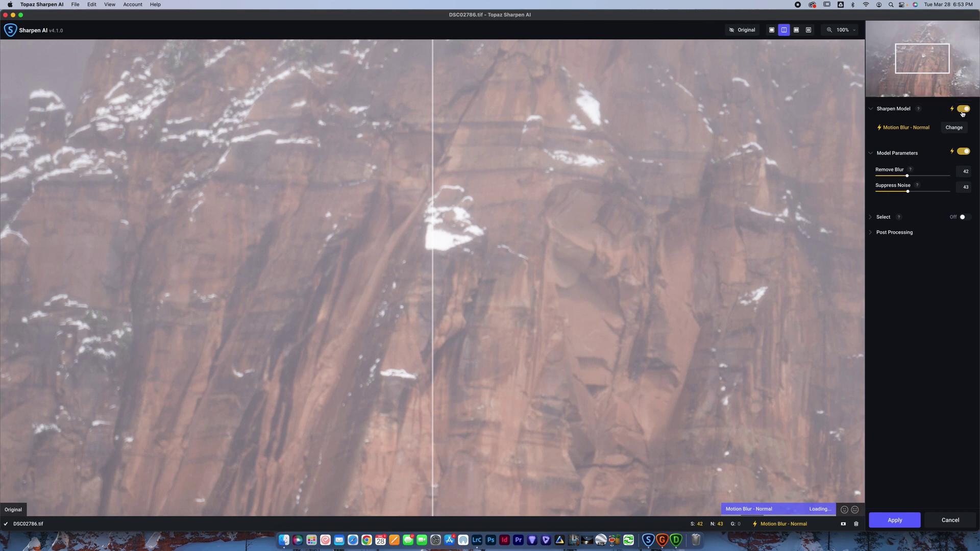
pyautogui.click(954, 128)
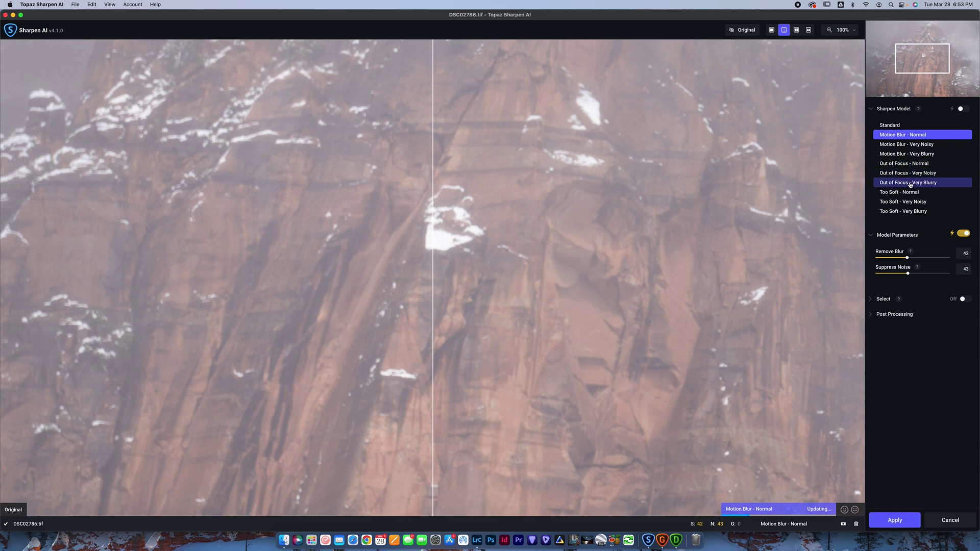
pyautogui.click(910, 184)
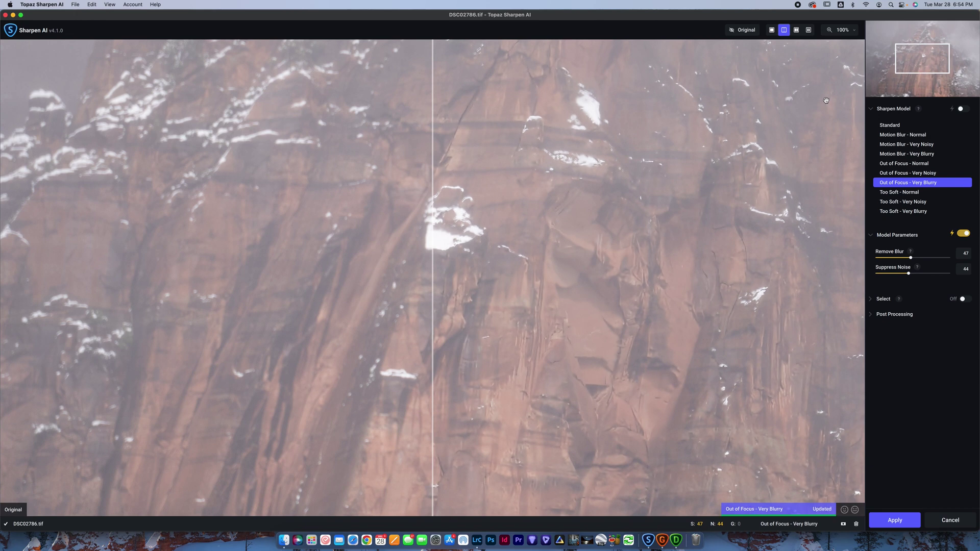
pyautogui.moveTo(433, 240); pyautogui.dragTo(397, 250)
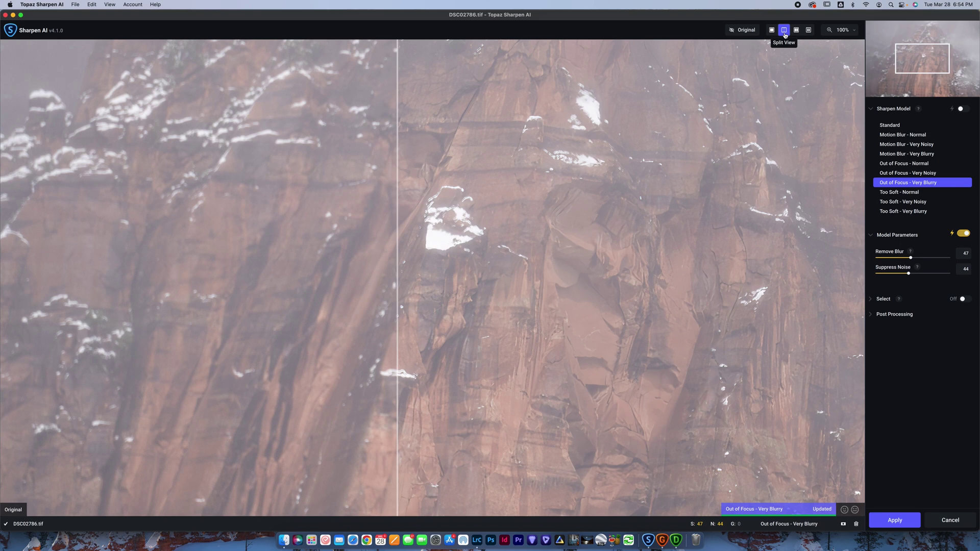
pyautogui.moveTo(399, 267); pyautogui.dragTo(468, 196)
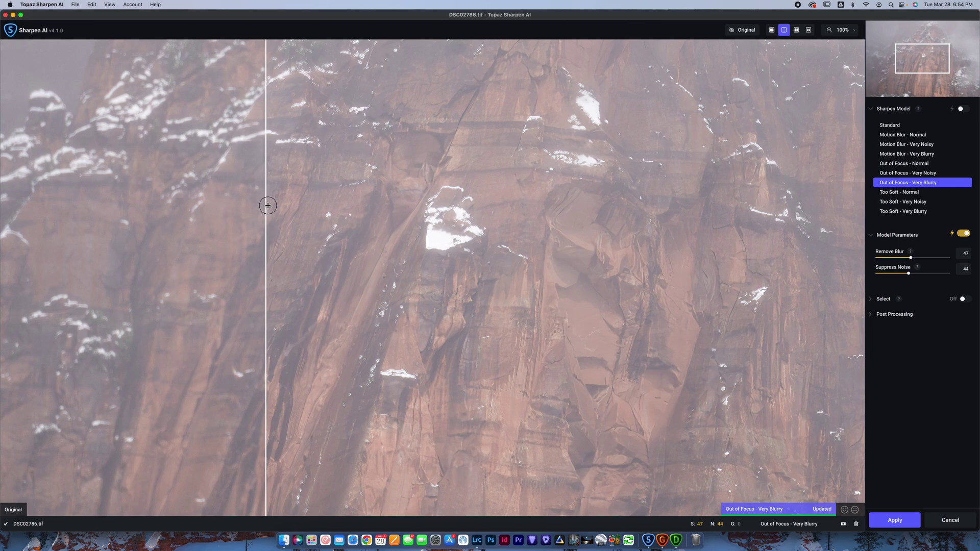
pyautogui.moveTo(268, 205); pyautogui.dragTo(466, 205)
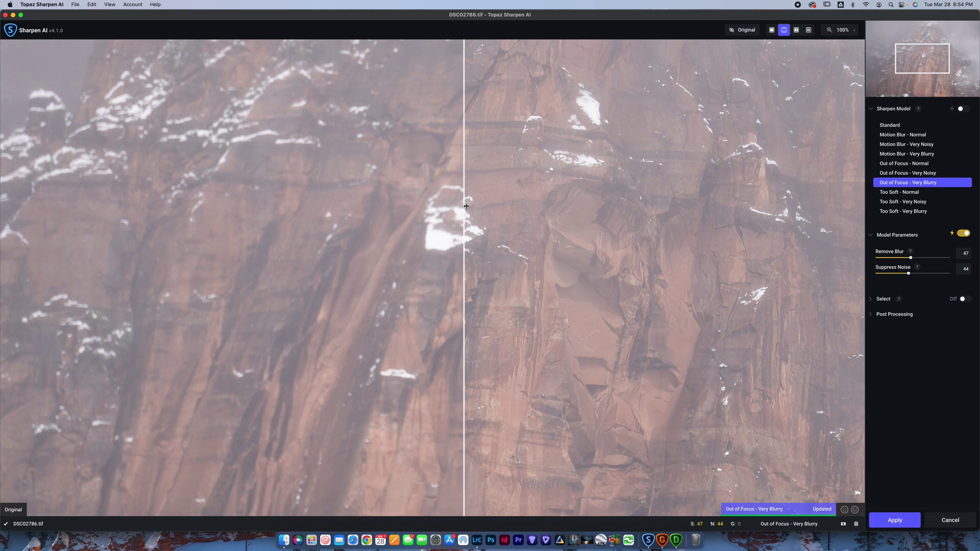
pyautogui.moveTo(466, 205); pyautogui.dragTo(289, 155)
pyautogui.moveTo(214, 156); pyautogui.dragTo(299, 188)
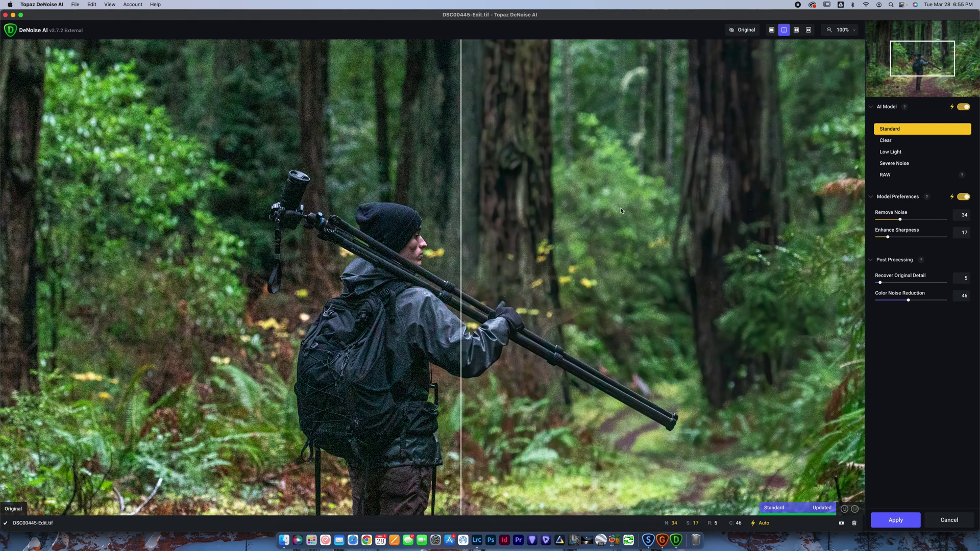
# Step: Sweep the split-view divider across DSC00445-Edit.tif to compare Standard denoising with the original
pyautogui.moveTo(461, 239); pyautogui.dragTo(246, 261)
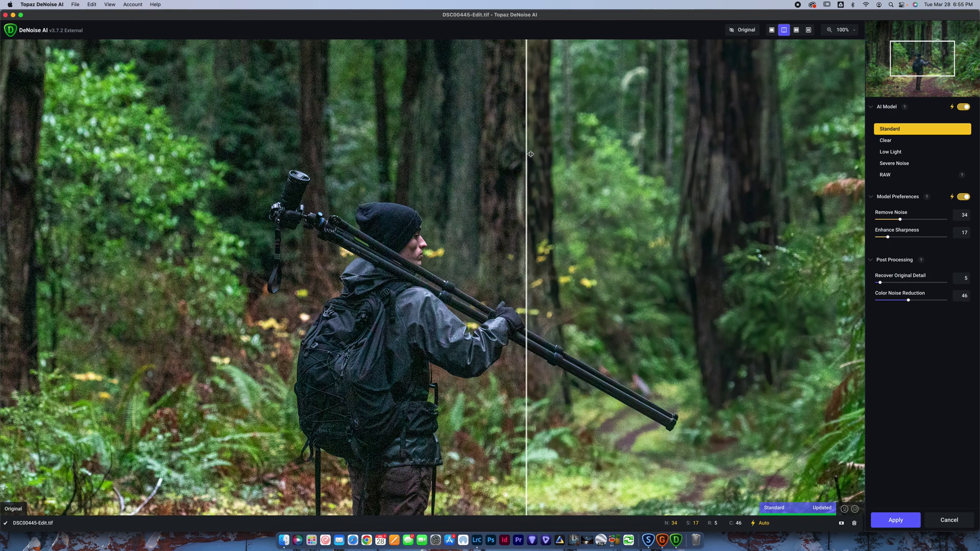
pyautogui.moveTo(528, 156); pyautogui.dragTo(812, 177)
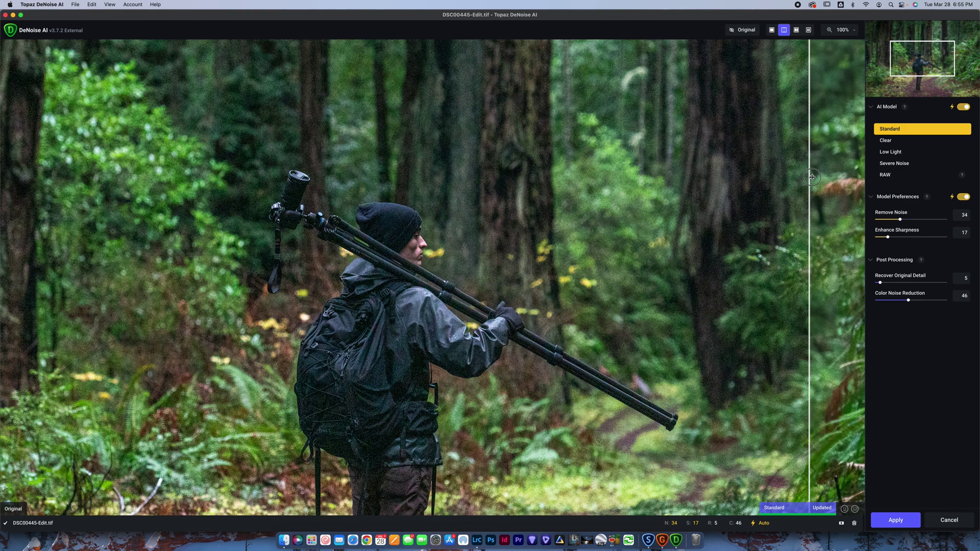
pyautogui.moveTo(812, 177); pyautogui.dragTo(483, 134)
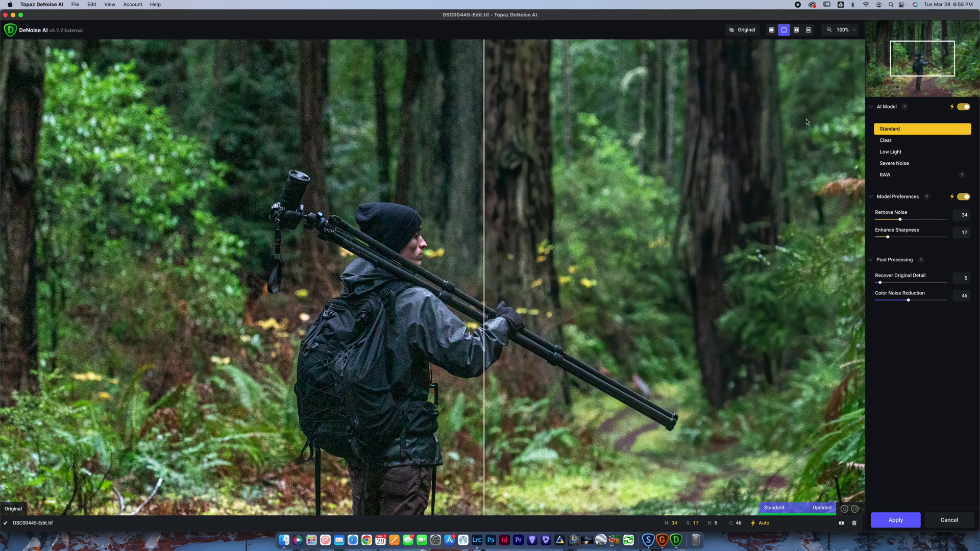
# Step: Switch the hiker photo to the Severe Noise model and sweep the split view across the hiker
pyautogui.click(894, 164)
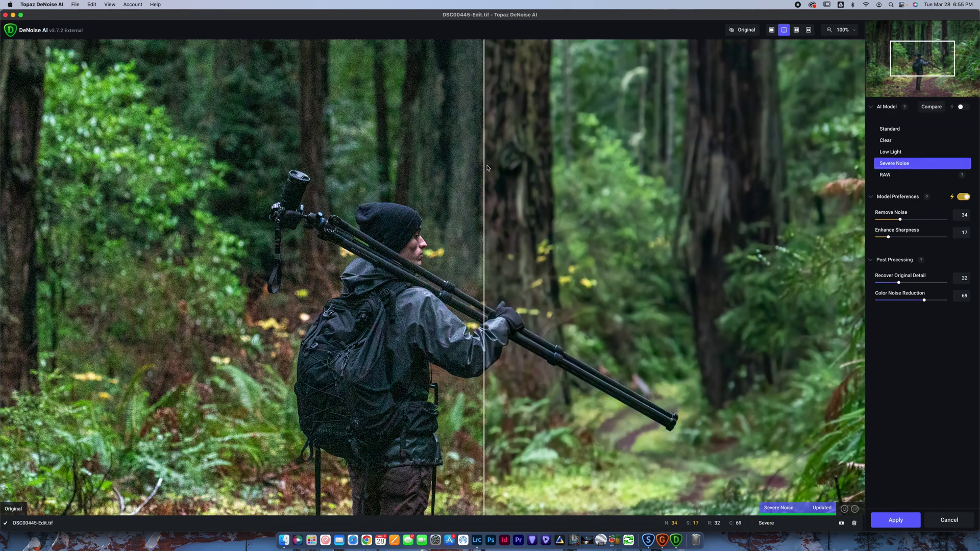
pyautogui.moveTo(486, 167); pyautogui.dragTo(430, 203)
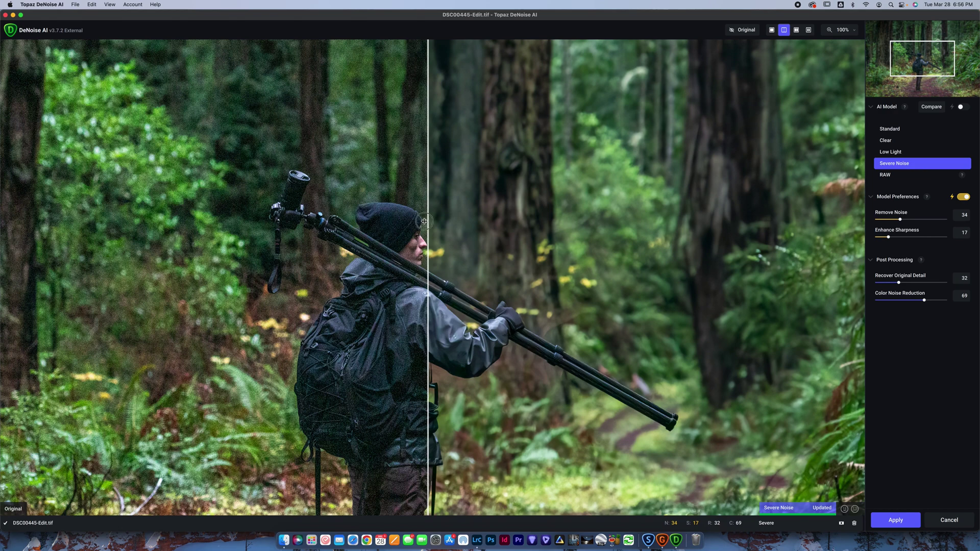
pyautogui.moveTo(423, 221); pyautogui.dragTo(393, 123)
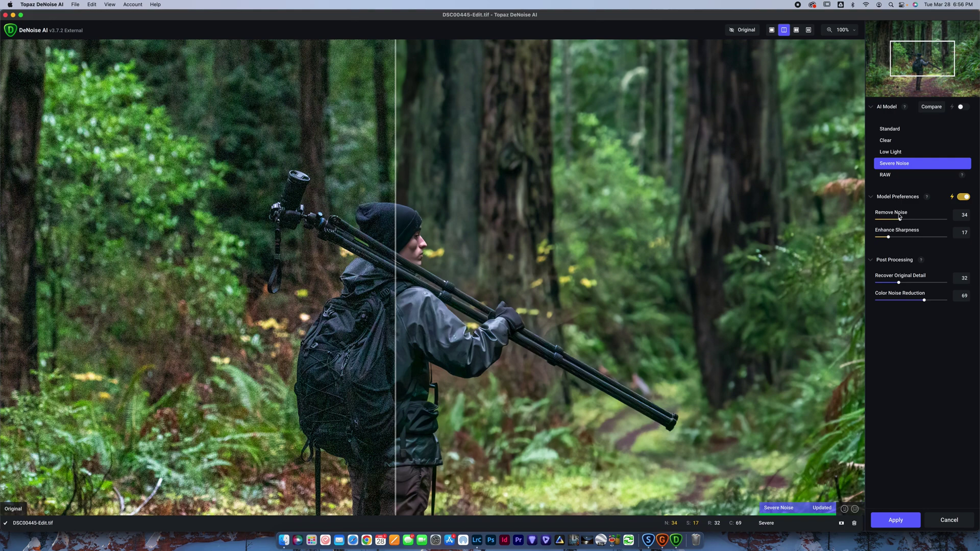
# Step: Lower Remove Noise to 9 on Severe Noise and check the result with the split divider
pyautogui.moveTo(399, 214); pyautogui.dragTo(395, 141)
pyautogui.moveTo(900, 220); pyautogui.dragTo(882, 220)
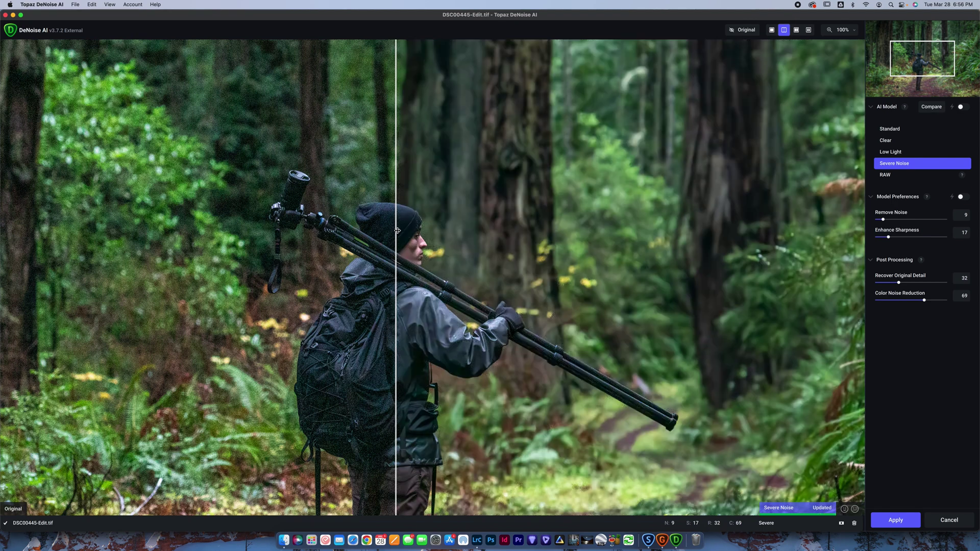
pyautogui.moveTo(397, 230); pyautogui.dragTo(99, 230)
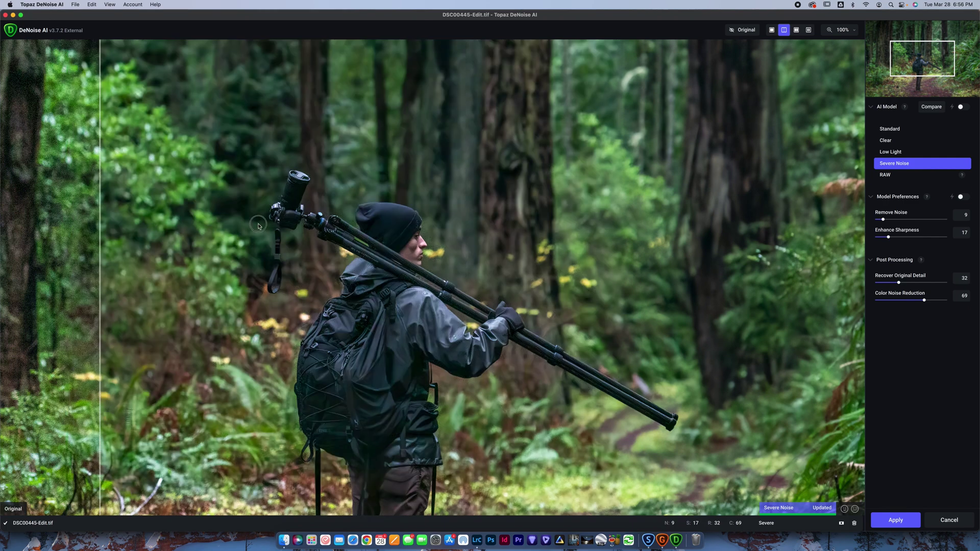
pyautogui.moveTo(259, 226); pyautogui.dragTo(458, 218)
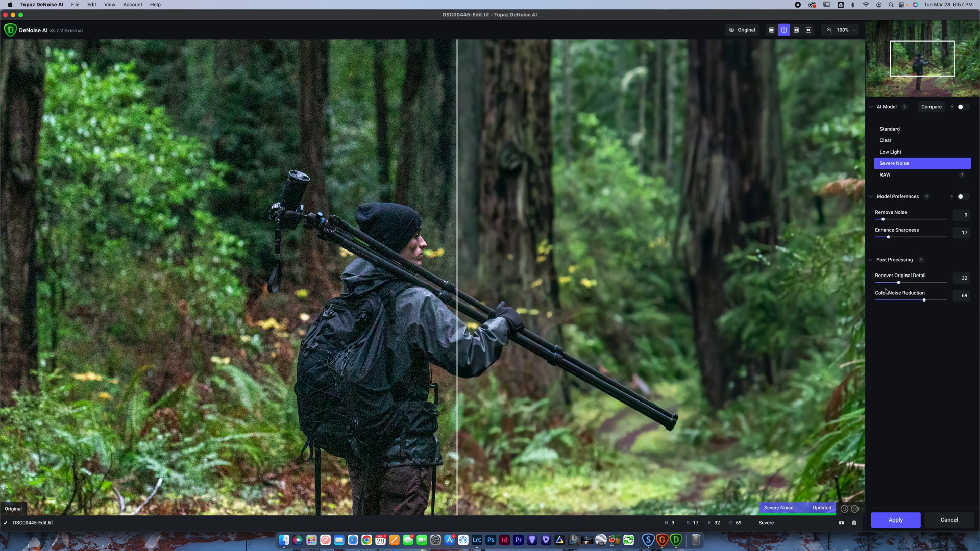
pyautogui.moveTo(457, 227); pyautogui.dragTo(433, 224)
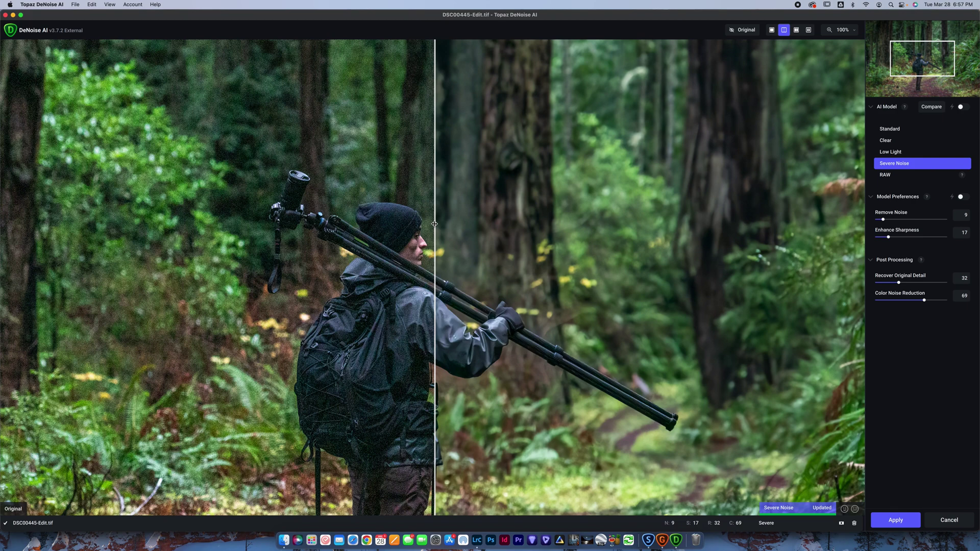
pyautogui.moveTo(434, 224); pyautogui.dragTo(298, 215)
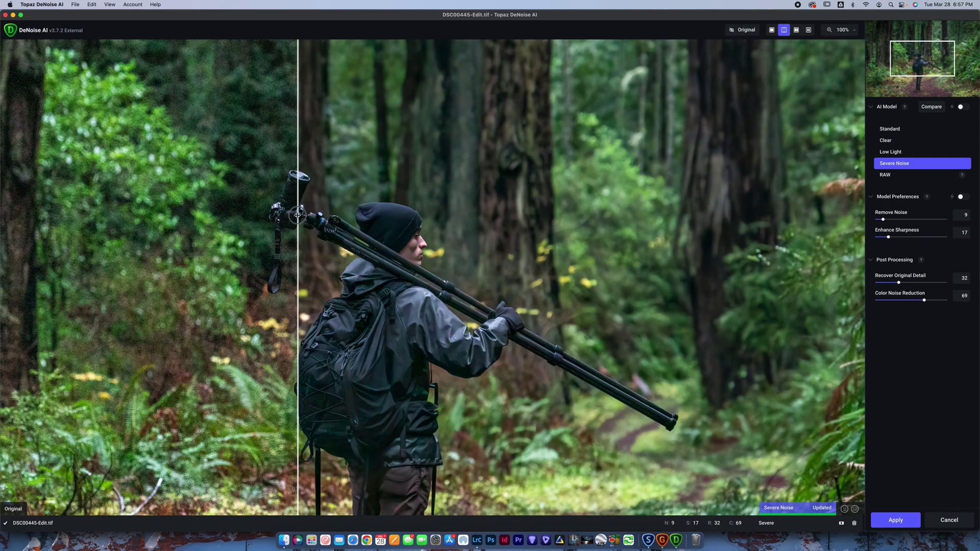
pyautogui.moveTo(297, 215); pyautogui.dragTo(217, 217)
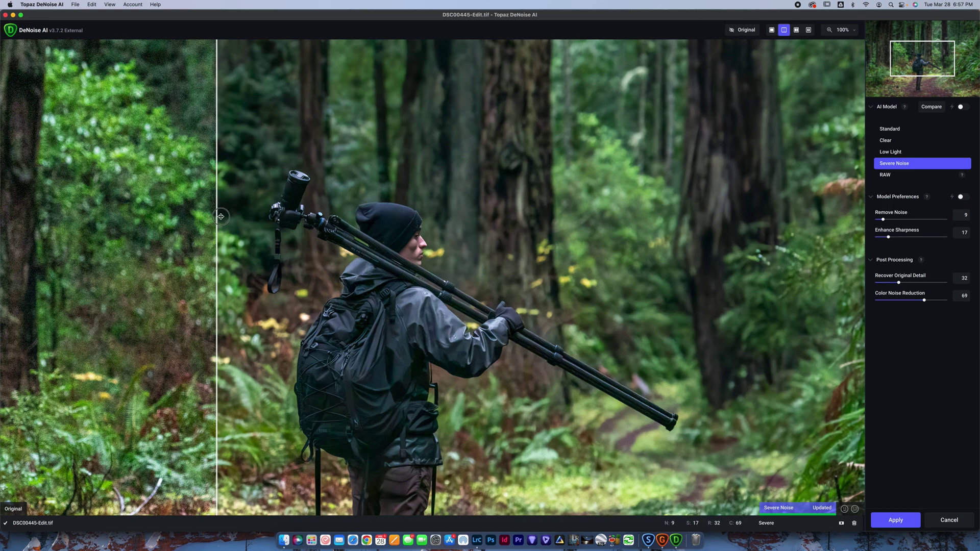
pyautogui.moveTo(216, 216); pyautogui.dragTo(275, 207)
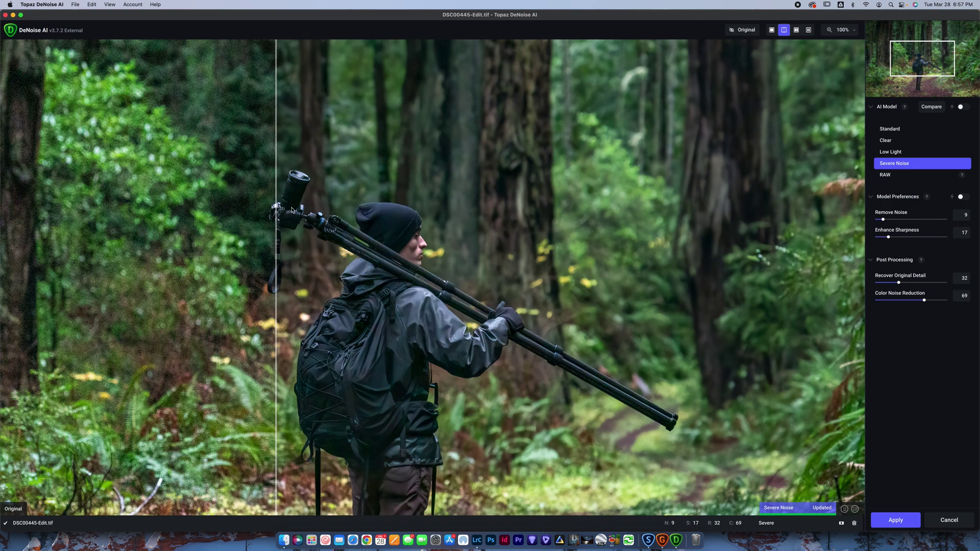
pyautogui.click(661, 540)
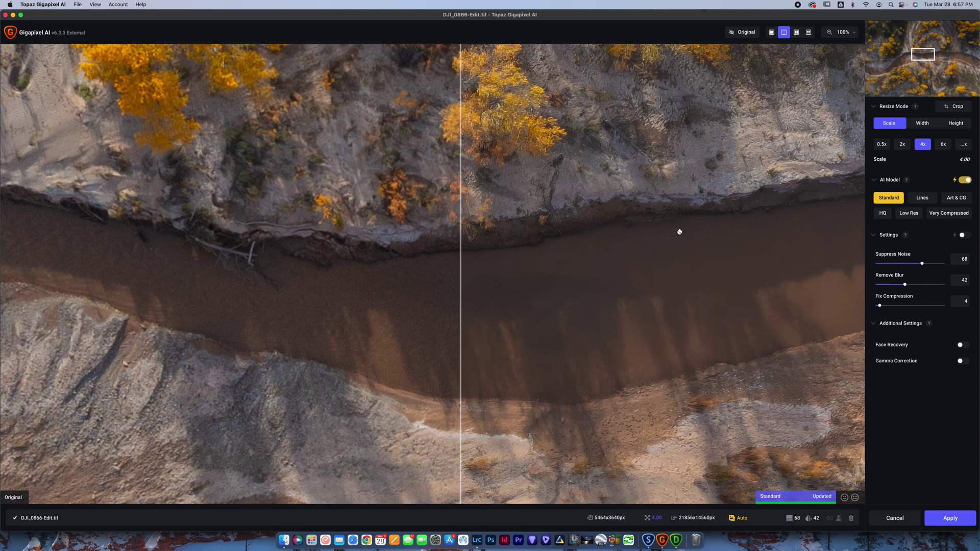
# Step: Fit the whole drone river photo in Gigapixel AI's preview with Zoom to Fit
pyautogui.moveTo(917, 62)
pyautogui.mouseDown()
pyautogui.moveTo(911, 73)
pyautogui.moveTo(931, 60)
pyautogui.moveTo(924, 50)
pyautogui.mouseUp()
pyautogui.click(849, 33)
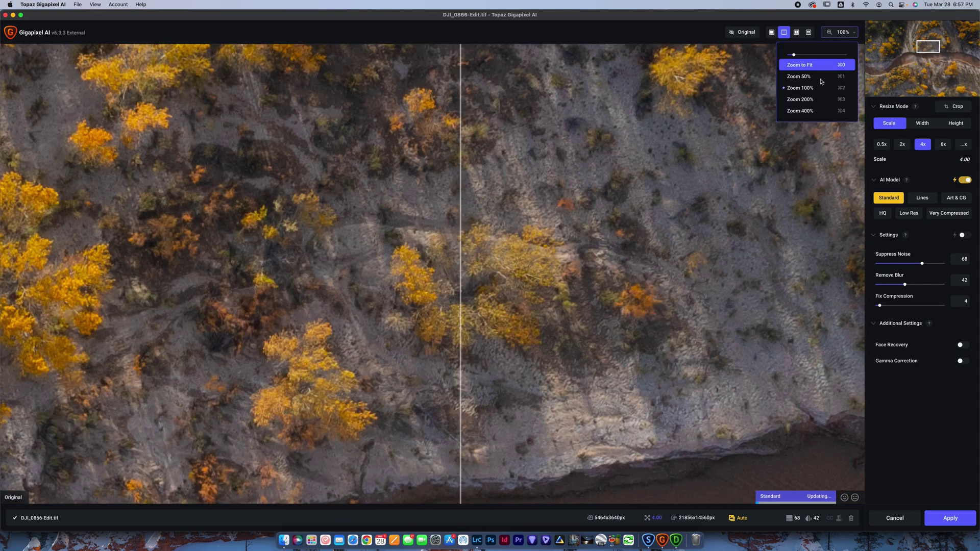
pyautogui.click(817, 63)
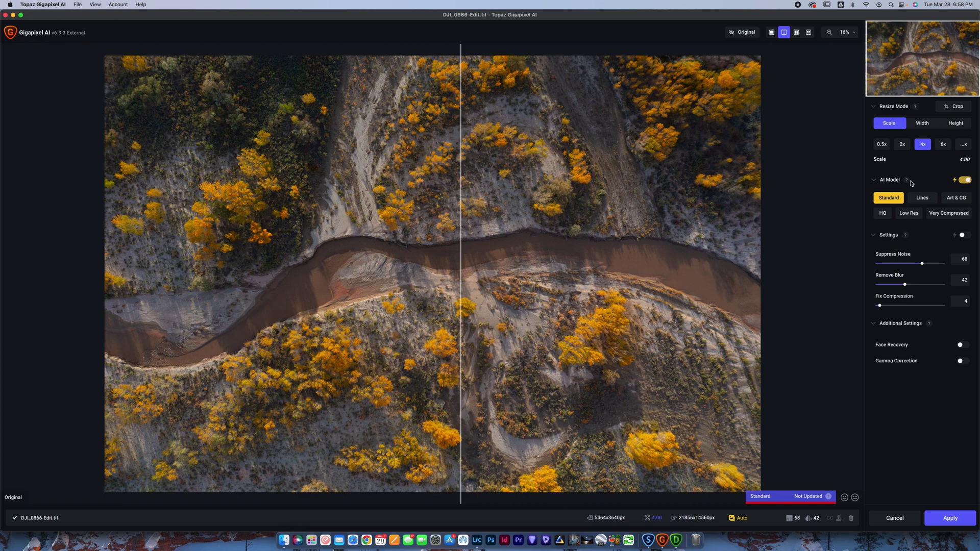
# Step: Switch Resize Mode from Width to Height, giving 97.07 in at 150 px/in (145.71x97.07 in)
pyautogui.moveTo(908, 182)
pyautogui.click(922, 122)
pyautogui.click(952, 124)
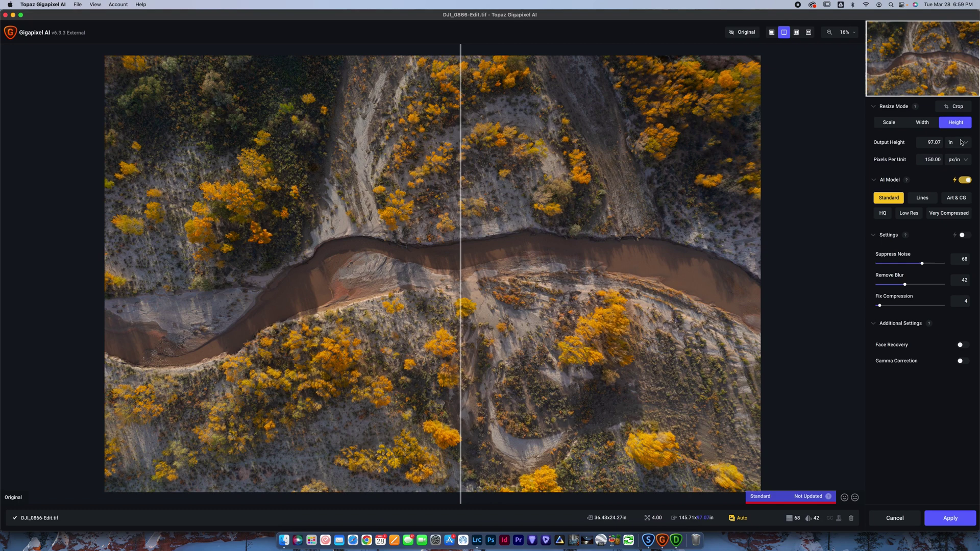
pyautogui.click(851, 34)
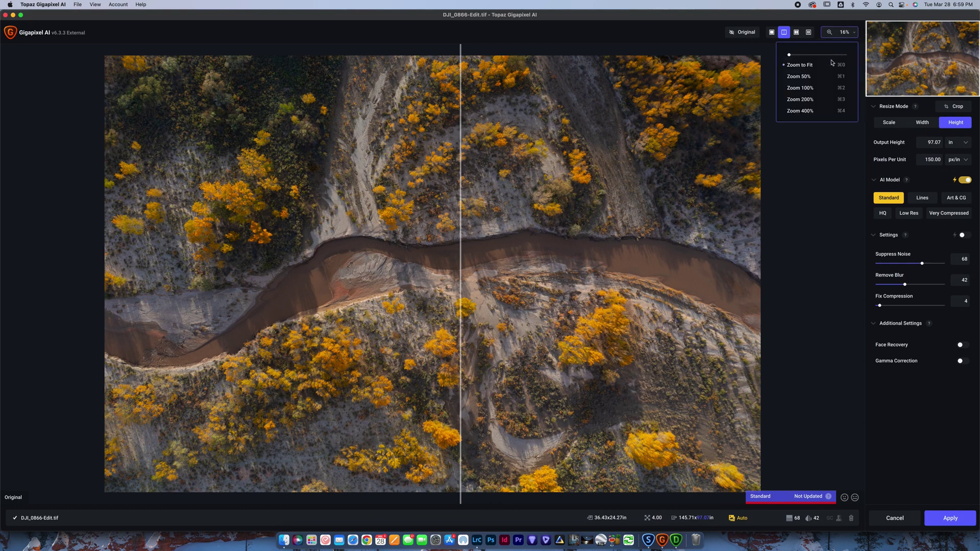
# Step: Zoom the preview to 200% and return Resize Mode to Scale at 4x (21856x14560px)
pyautogui.click(806, 98)
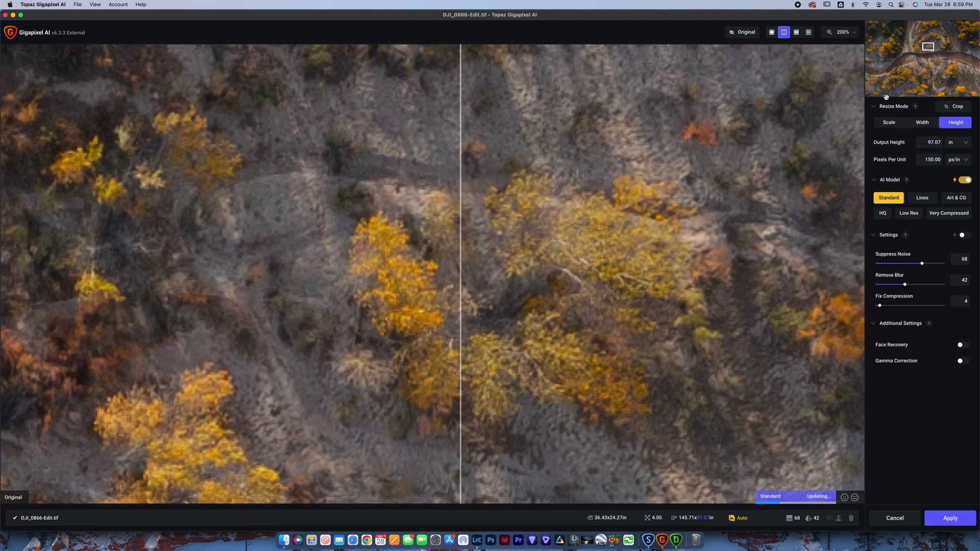
pyautogui.click(888, 123)
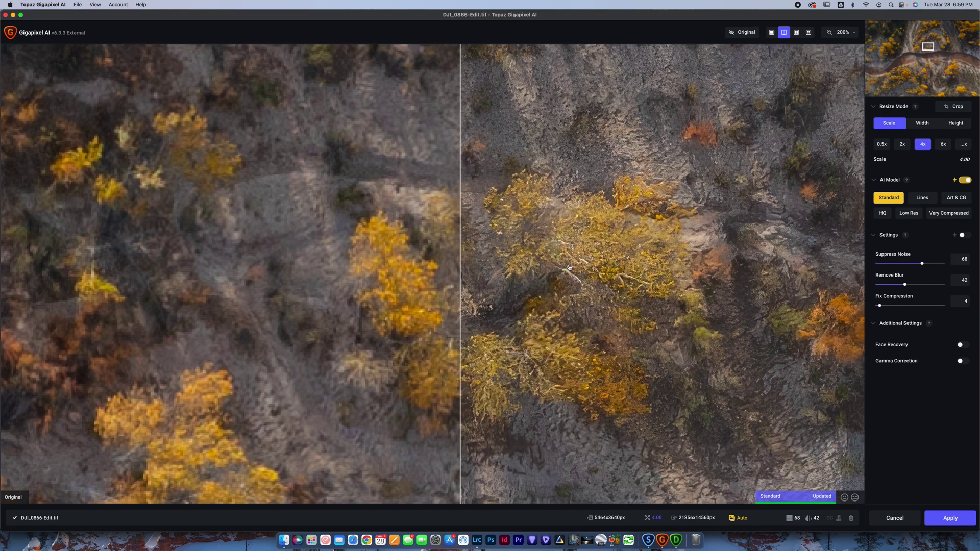
pyautogui.click(852, 33)
# Step: Zoom the 4x upscale preview to 100% and pan to the large yellow tree by the riverbank
pyautogui.click(818, 92)
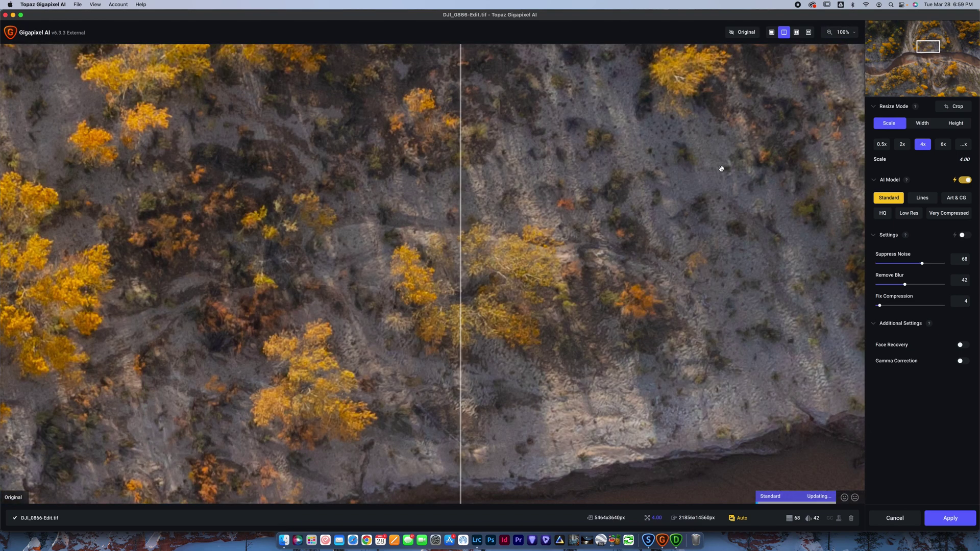
pyautogui.moveTo(936, 51); pyautogui.dragTo(949, 62)
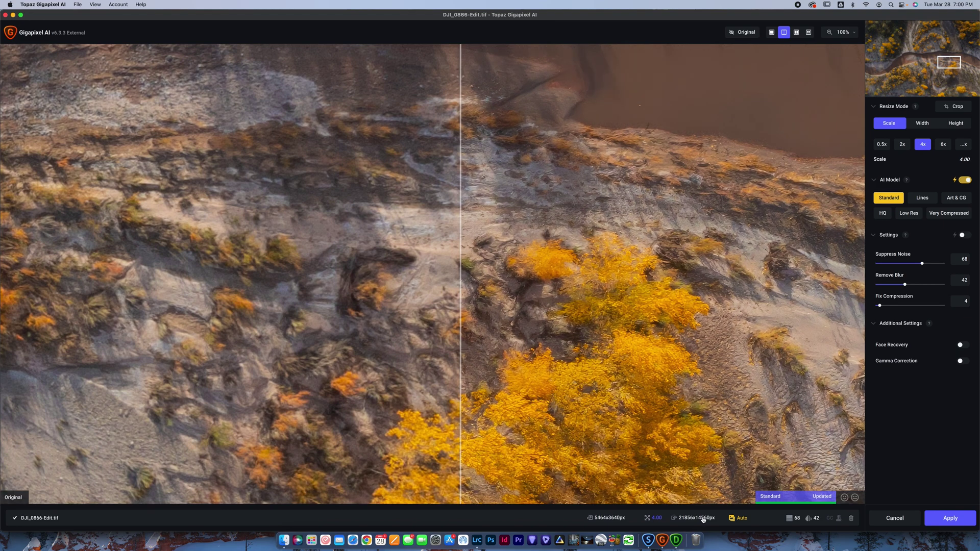
pyautogui.moveTo(462, 304); pyautogui.dragTo(474, 217)
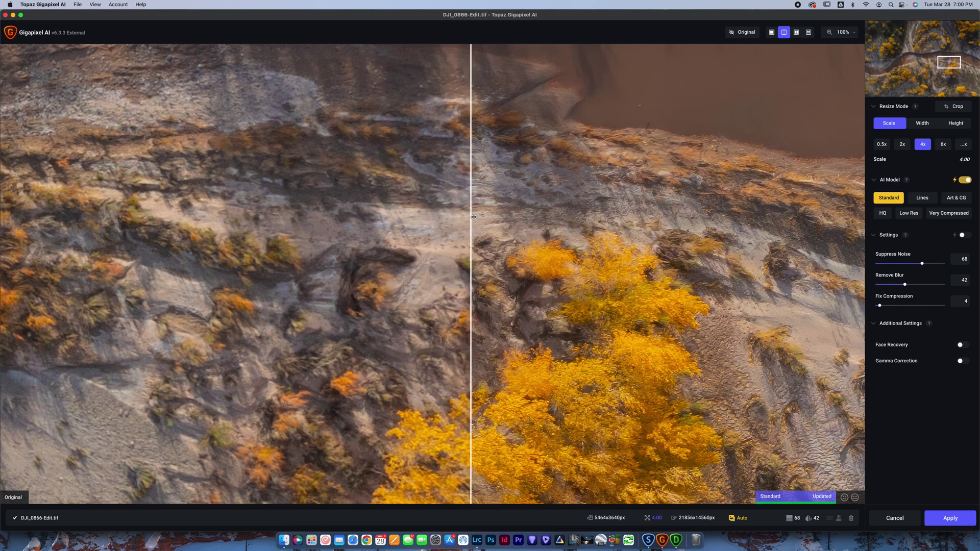